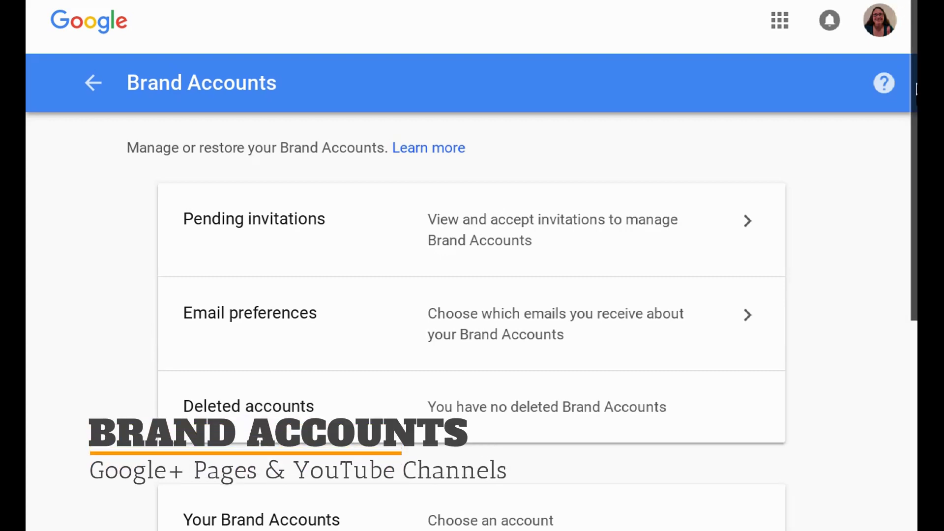
Scroll past the intro slides on owners, managers and supported services.
{"action": "scroll", "coordinate": [470, 294], "scroll_direction": "down", "scroll_amount": 8}
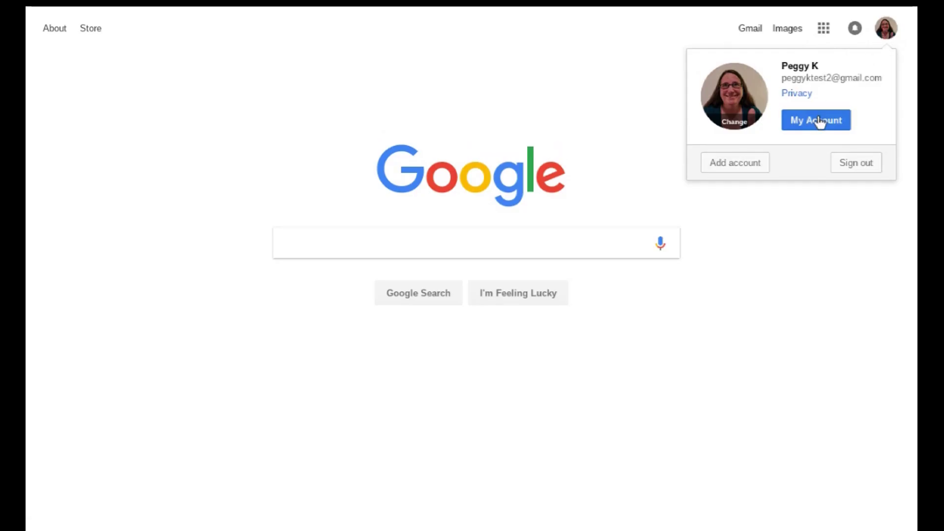
Go to My Account's Manage your Google activity page and scroll to Google Dashboard.
{"action": "left_click", "coordinate": [820, 120]}
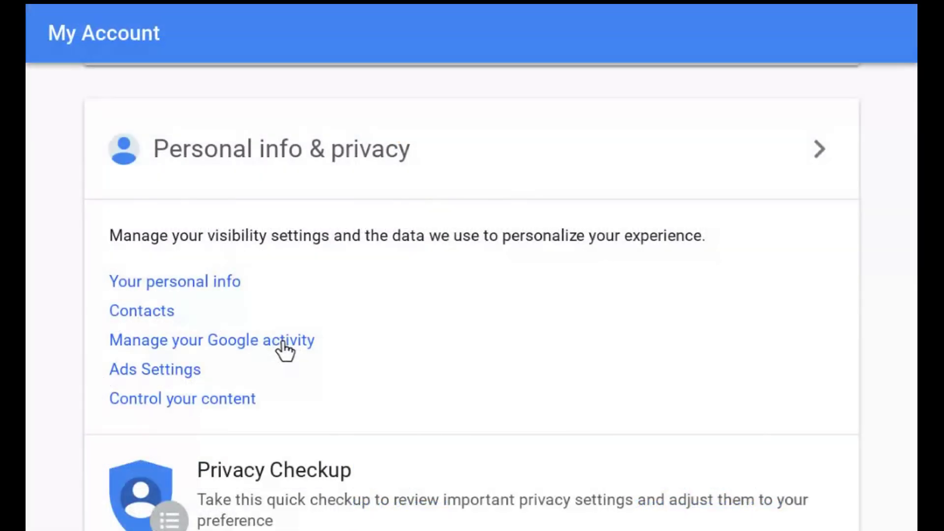
{"action": "left_click", "coordinate": [284, 346]}
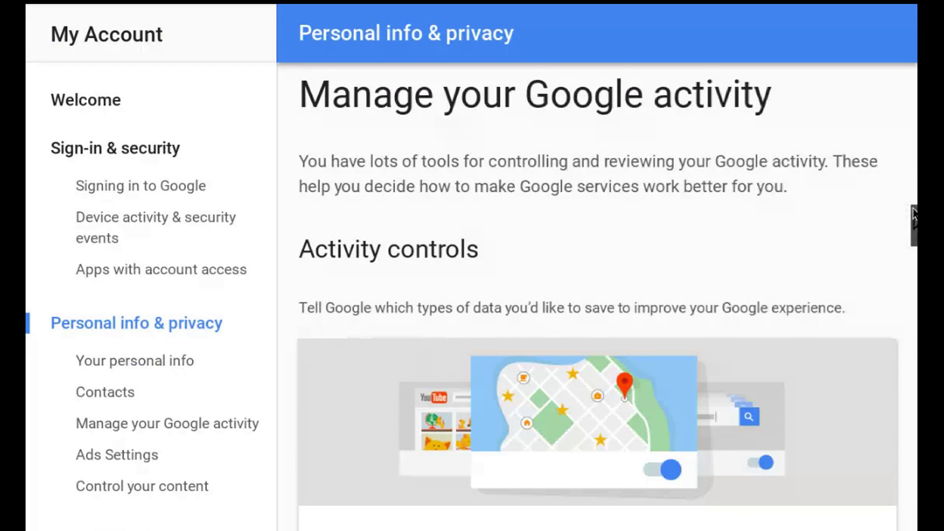
{"action": "scroll", "coordinate": [913, 216], "scroll_direction": "down", "scroll_amount": 10}
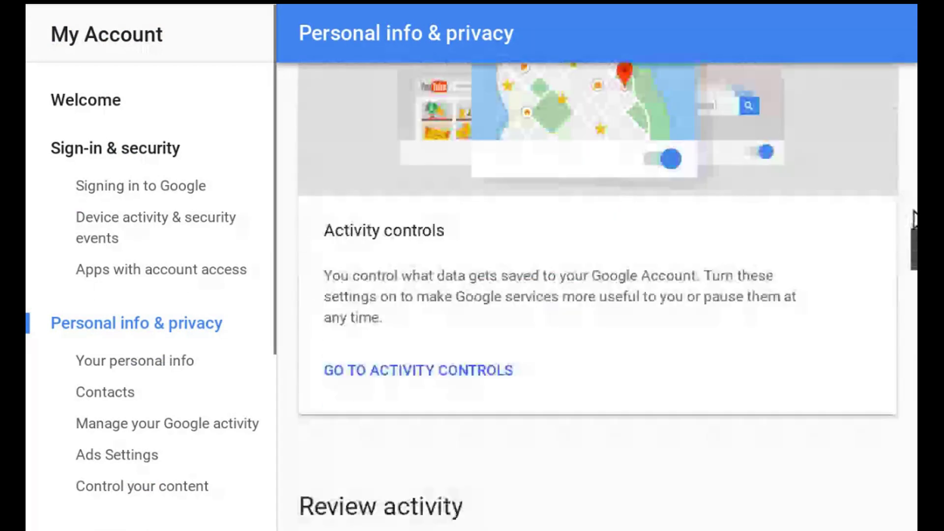
{"action": "scroll", "coordinate": [914, 218], "scroll_direction": "down", "scroll_amount": 10}
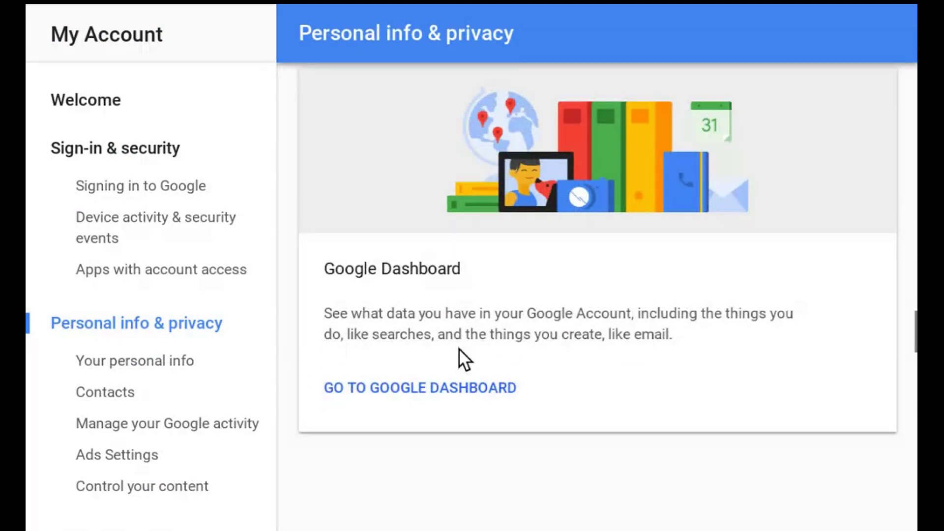
{"action": "scroll", "coordinate": [428, 390], "scroll_direction": "down", "scroll_amount": 1}
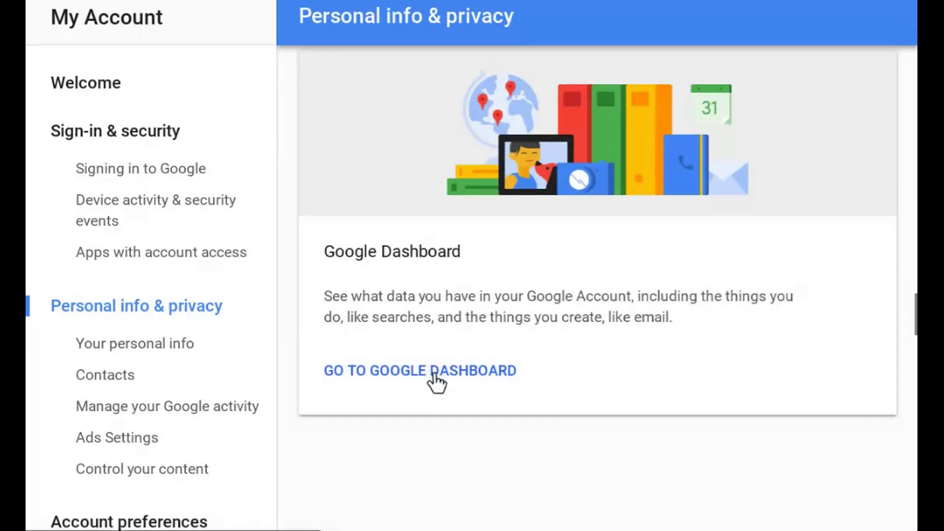
Review all three Brand Accounts in Google Dashboard, then continue to Brand Accounts management.
{"action": "left_click", "coordinate": [435, 375]}
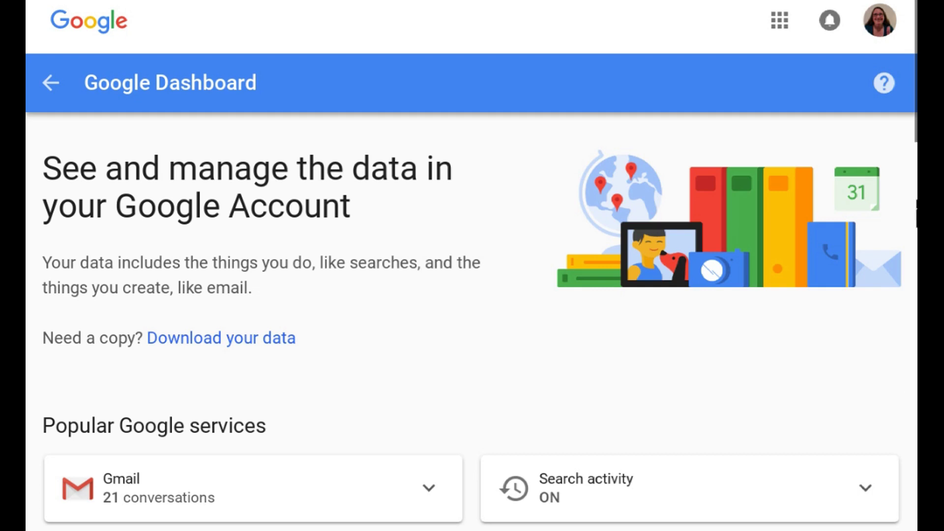
{"action": "left_click_drag", "start_coordinate": [915, 123], "coordinate": [915, 162]}
{"action": "scroll", "coordinate": [910, 121], "scroll_direction": "down", "scroll_amount": 6}
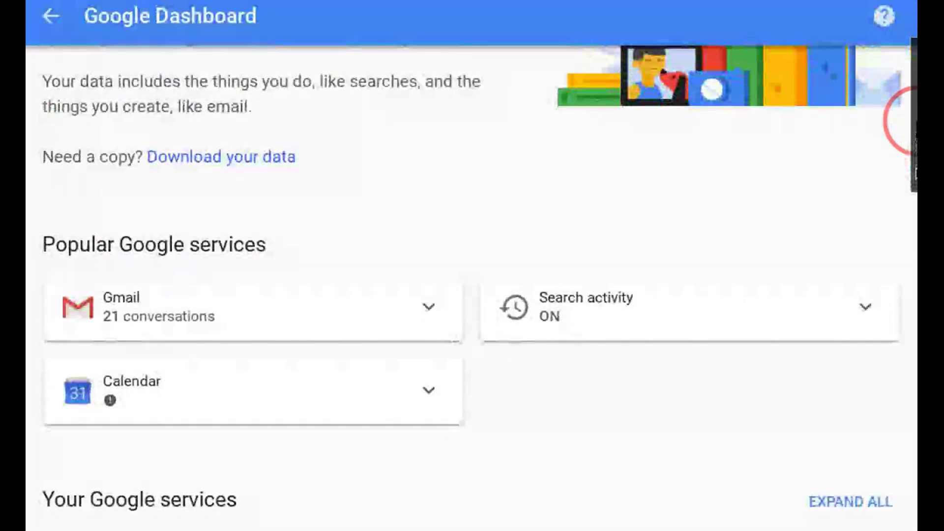
{"action": "scroll", "coordinate": [910, 123], "scroll_direction": "down", "scroll_amount": 1}
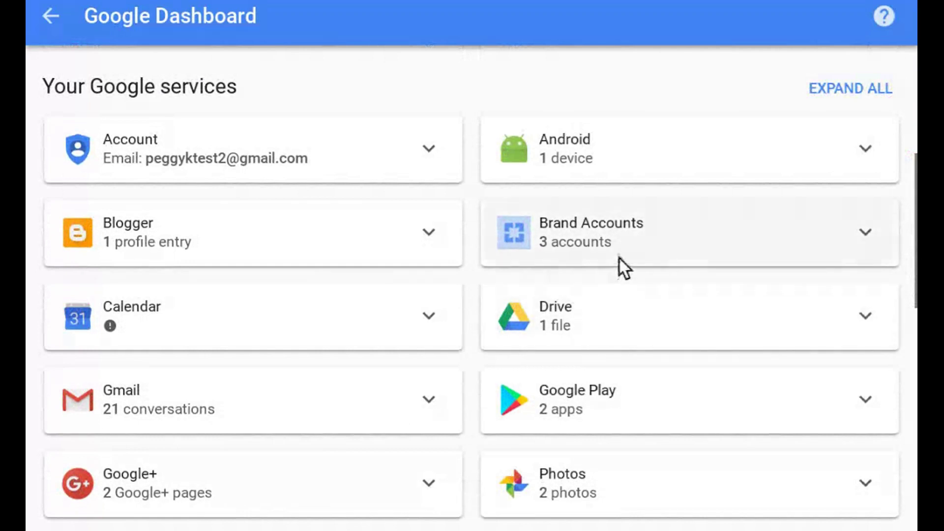
{"action": "left_click", "coordinate": [642, 234]}
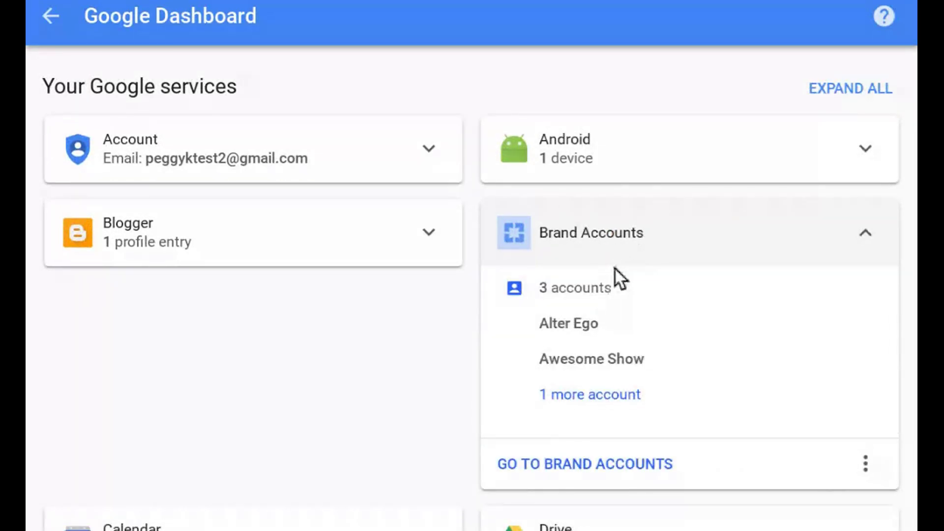
{"action": "left_click", "coordinate": [593, 296]}
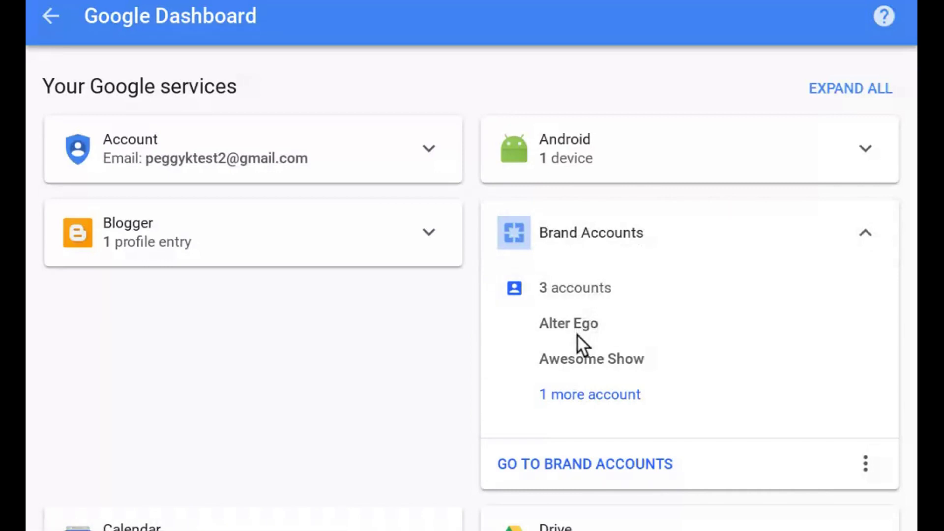
{"action": "left_click", "coordinate": [574, 395]}
{"action": "left_click", "coordinate": [640, 465]}
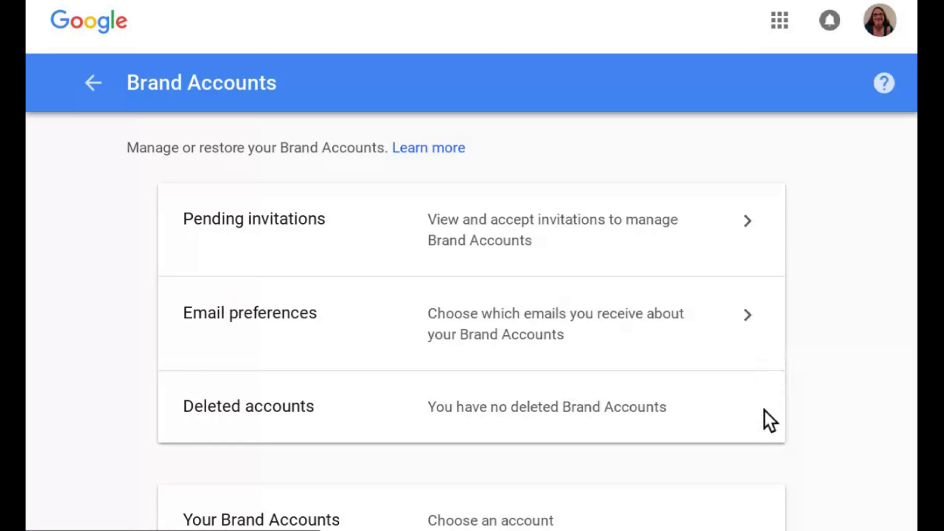
Scroll to Your Brand Accounts and open the Dancing Fool account's details.
{"action": "left_click", "coordinate": [915, 276]}
{"action": "left_click_drag", "start_coordinate": [914, 276], "coordinate": [915, 509]}
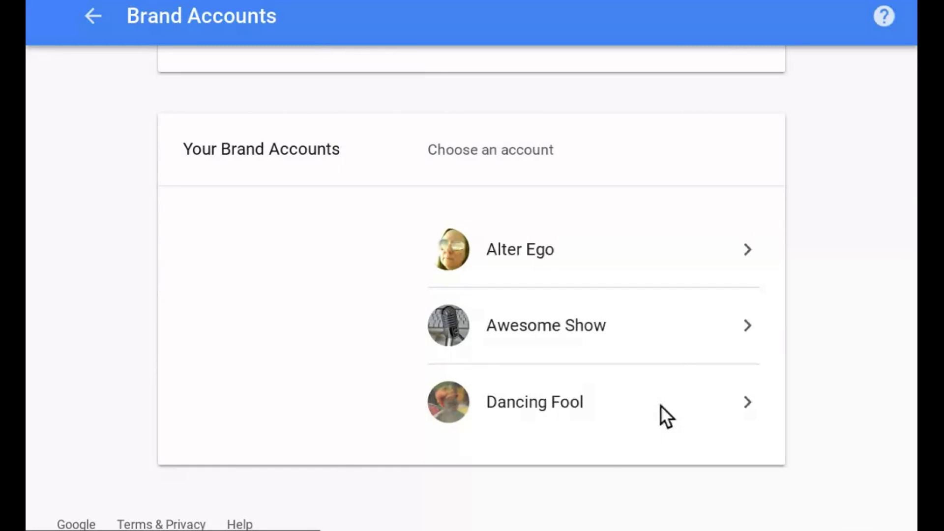
{"action": "left_click", "coordinate": [569, 405]}
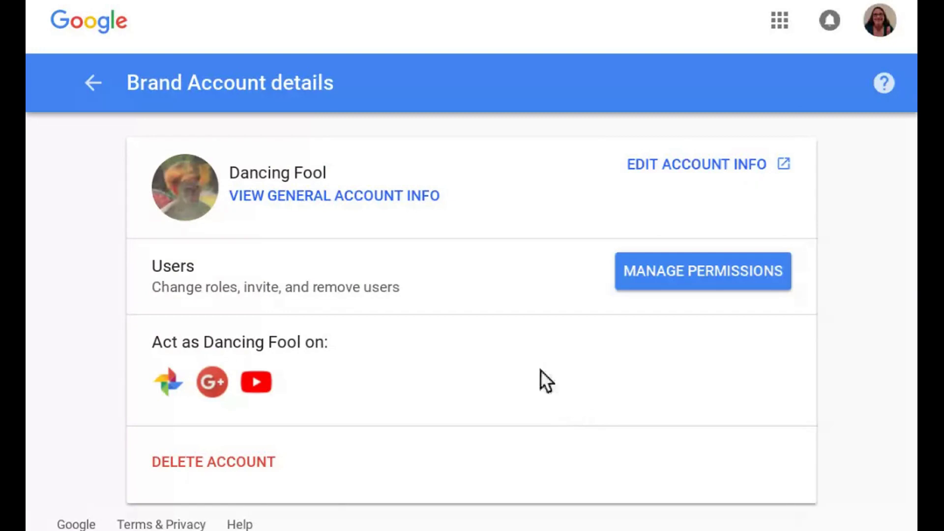
{"action": "left_click", "coordinate": [421, 202]}
{"action": "scroll", "coordinate": [892, 24], "scroll_direction": "down", "scroll_amount": 5}
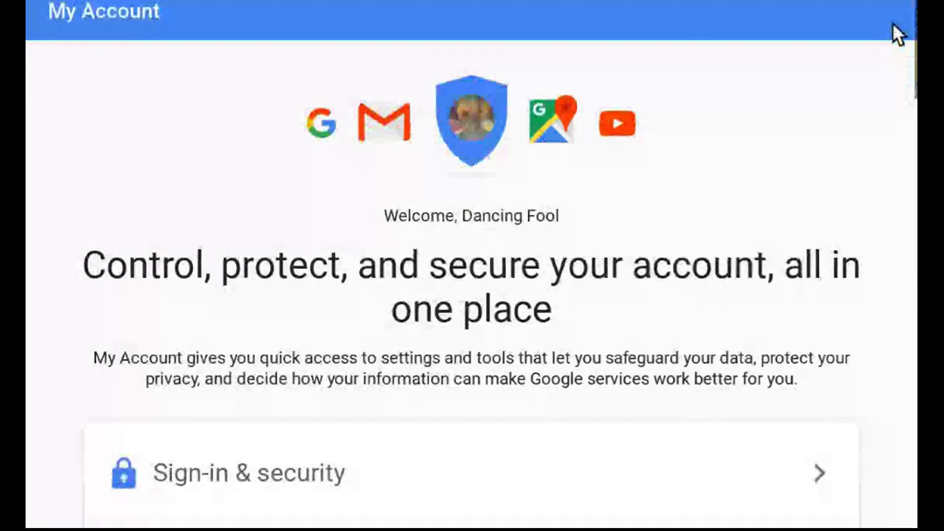
{"action": "scroll", "coordinate": [893, 24], "scroll_direction": "down", "scroll_amount": 3}
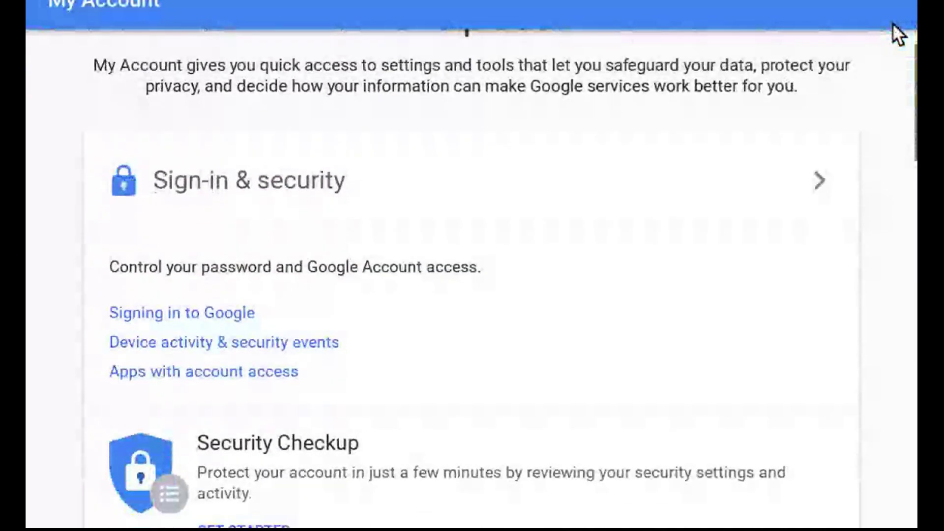
{"action": "scroll", "coordinate": [892, 22], "scroll_direction": "down", "scroll_amount": 12}
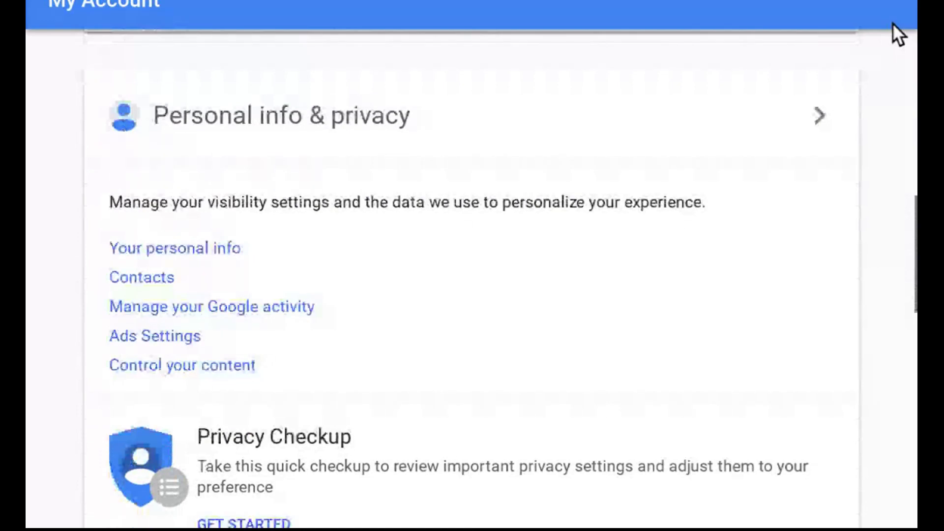
{"action": "scroll", "coordinate": [892, 23], "scroll_direction": "down", "scroll_amount": 8}
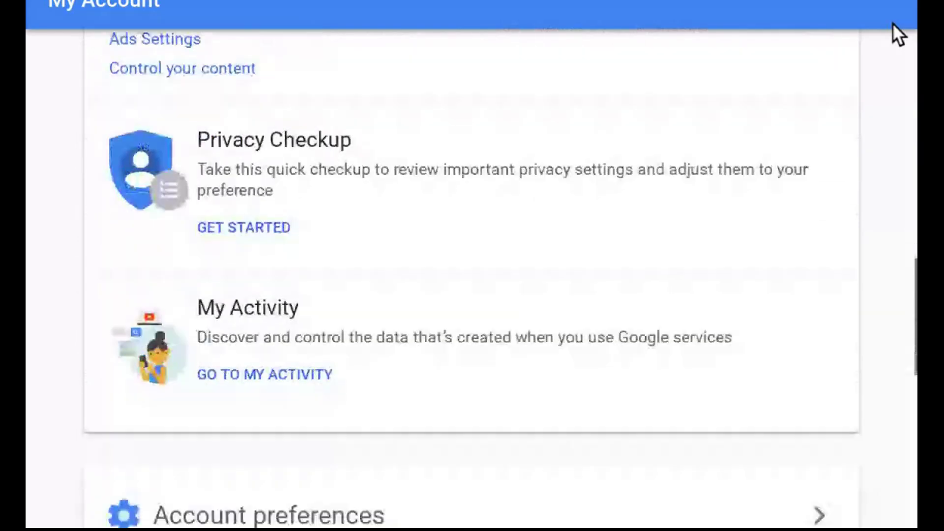
{"action": "scroll", "coordinate": [892, 23], "scroll_direction": "down", "scroll_amount": 2}
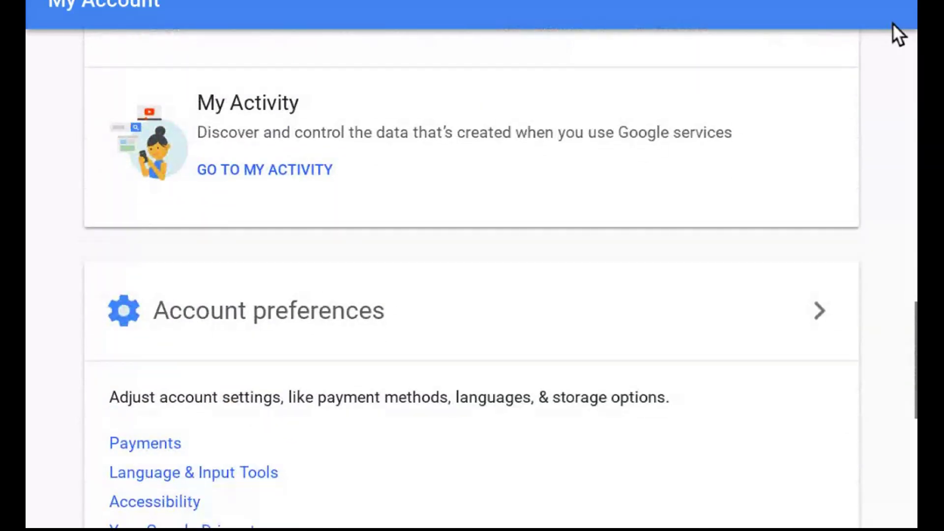
{"action": "scroll", "coordinate": [892, 23], "scroll_direction": "down", "scroll_amount": 1}
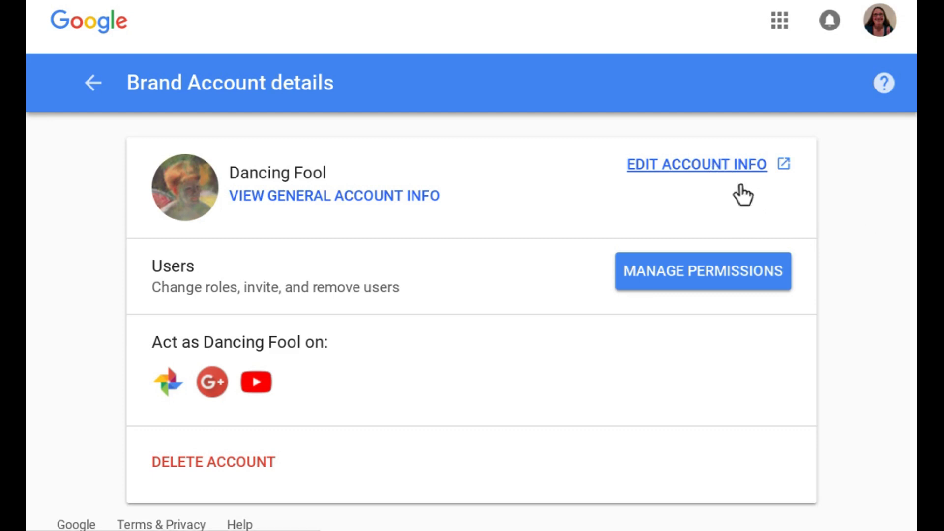
Keep the profile name Dancing Fool and view the add-info options without adding anything.
{"action": "left_click", "coordinate": [714, 166]}
{"action": "mouse_move", "coordinate": [501, 240]}
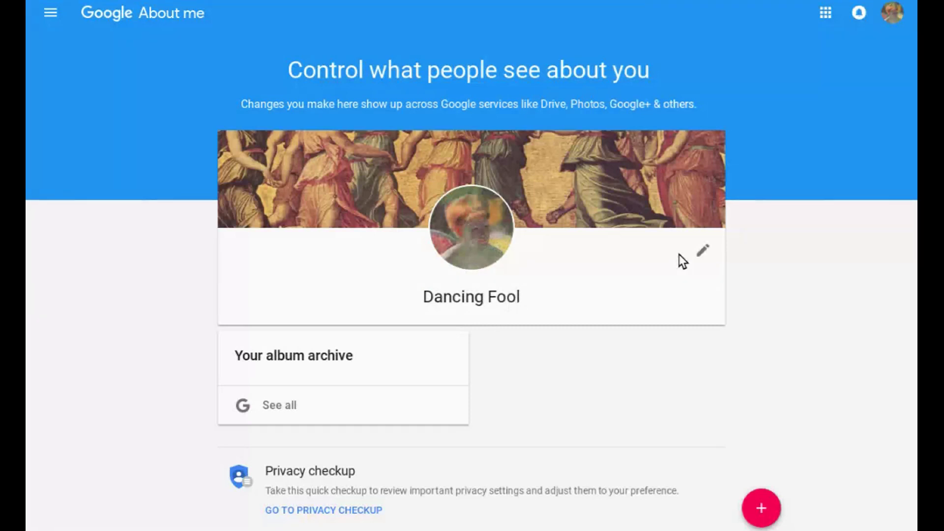
{"action": "left_click", "coordinate": [700, 253]}
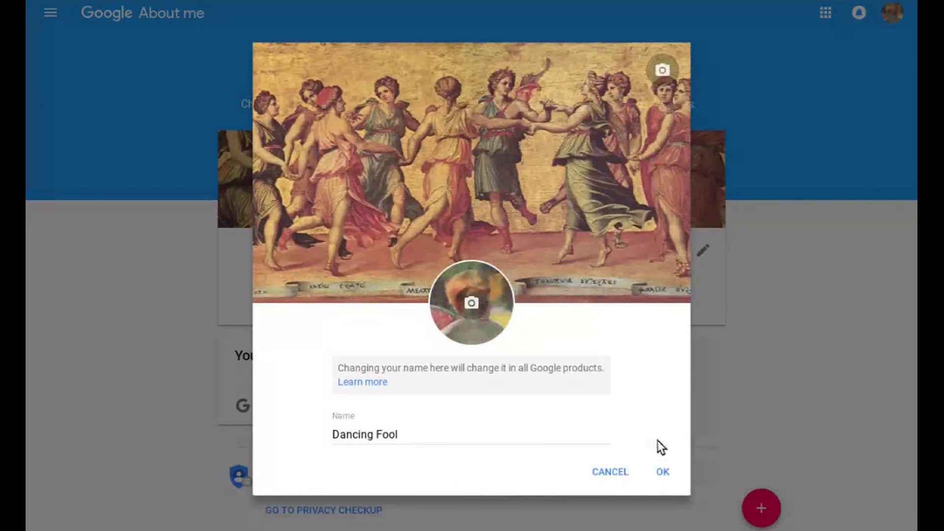
{"action": "left_click", "coordinate": [662, 471]}
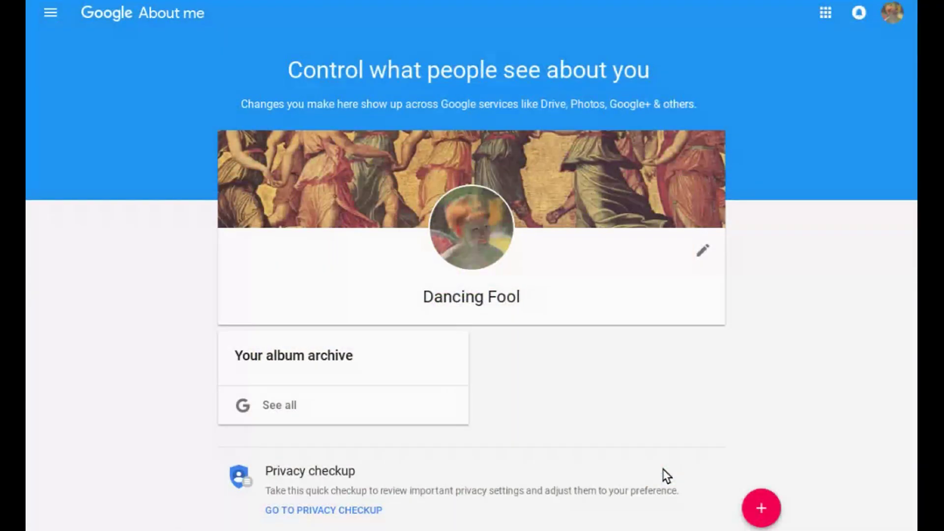
{"action": "left_click", "coordinate": [754, 504]}
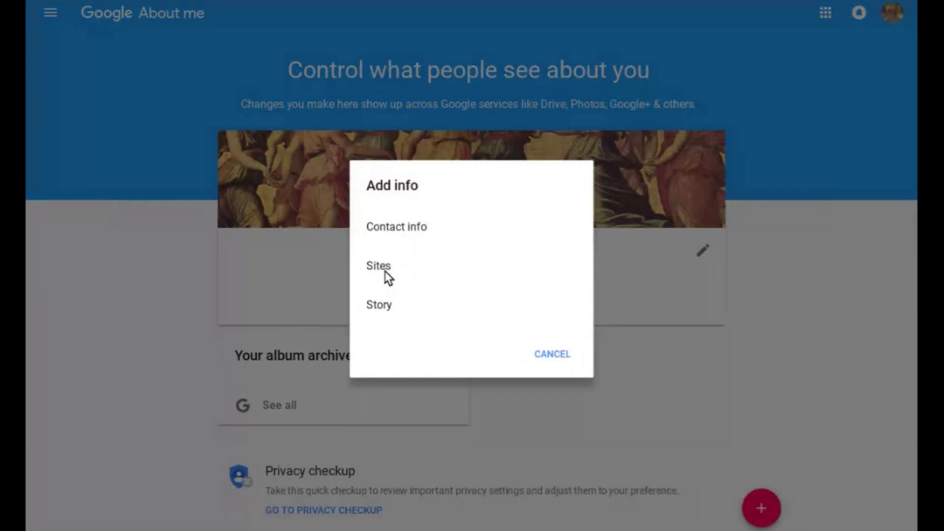
{"action": "left_click", "coordinate": [554, 355]}
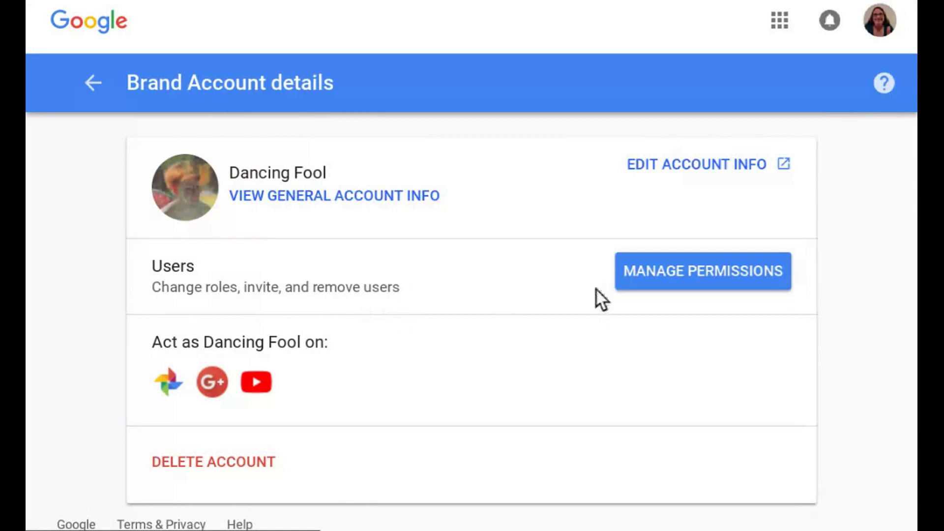
Invite the second Gmail address with the Manager role under Dancing Fool's permissions.
{"action": "left_click", "coordinate": [644, 274]}
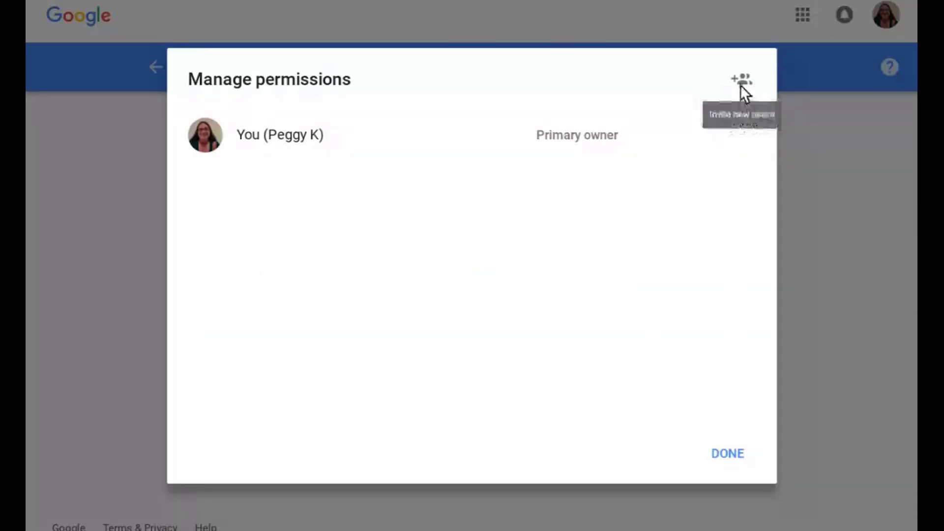
{"action": "left_click", "coordinate": [739, 83]}
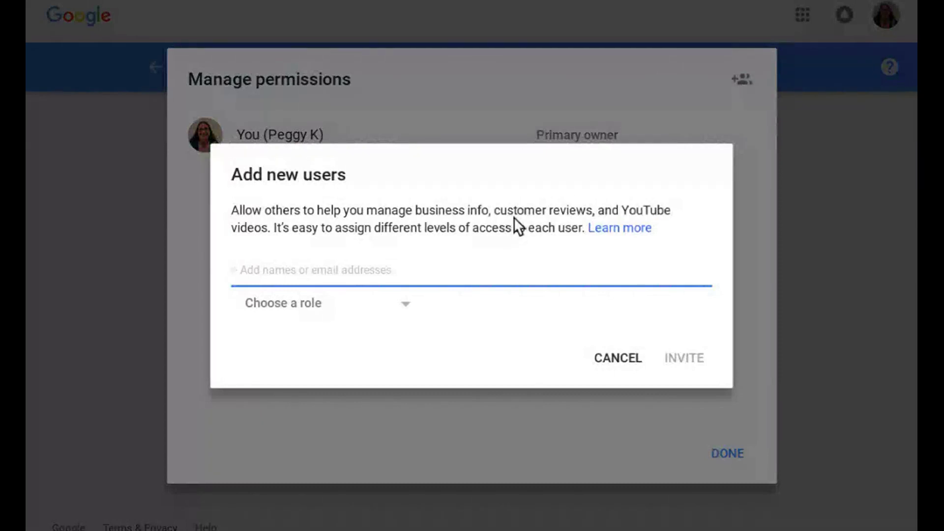
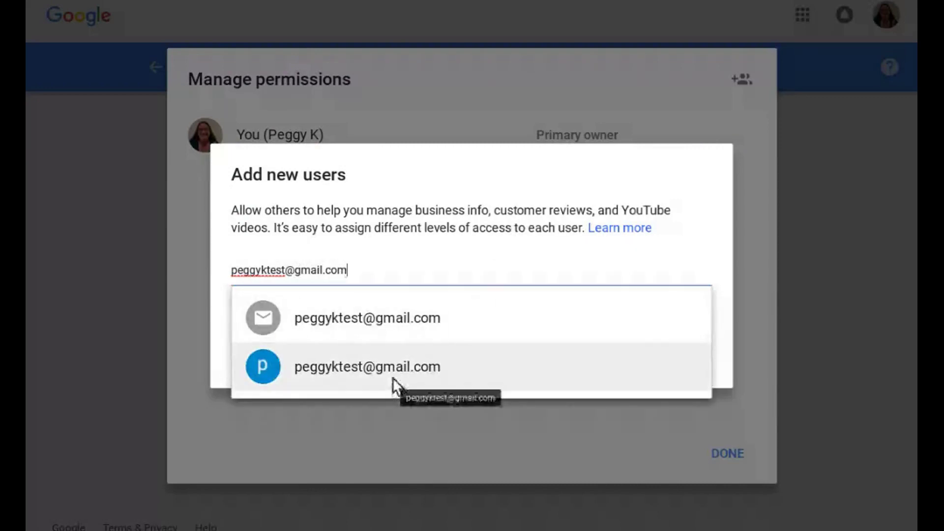
{"action": "left_click", "coordinate": [397, 382]}
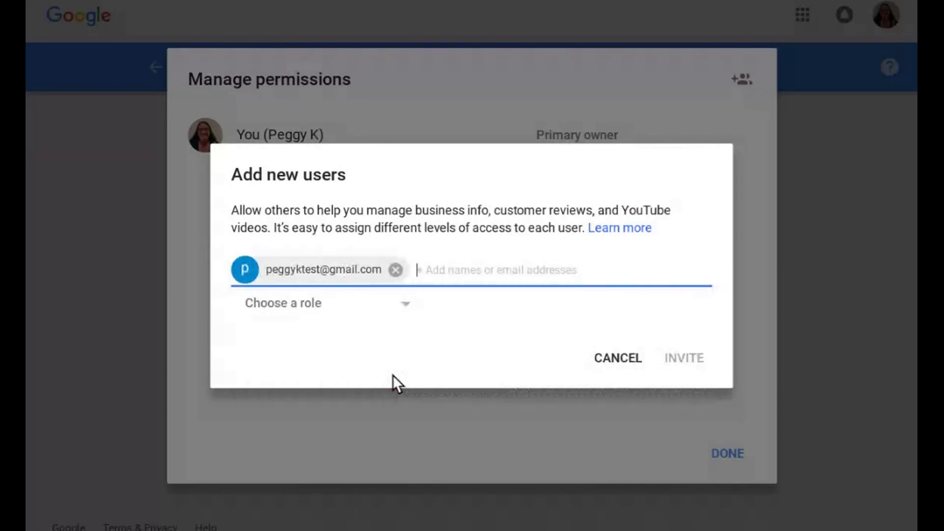
{"action": "left_click", "coordinate": [375, 307]}
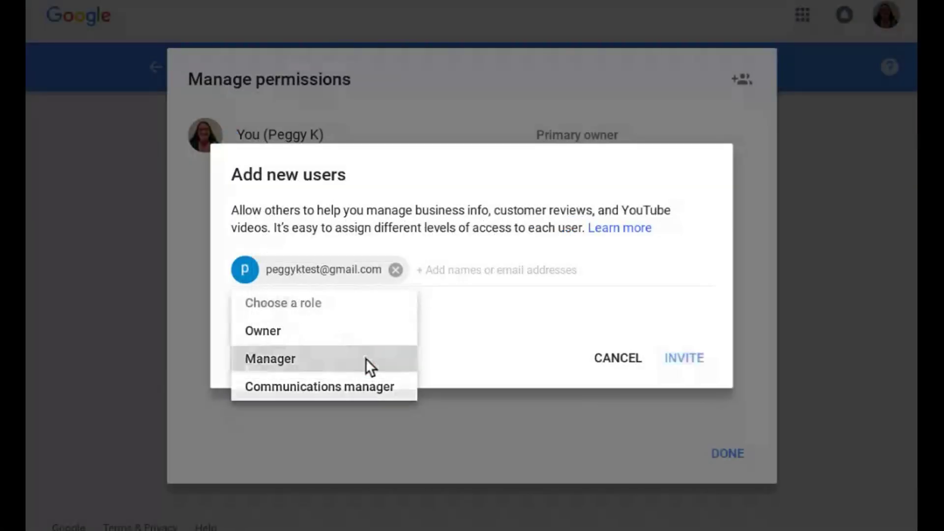
{"action": "left_click", "coordinate": [369, 364]}
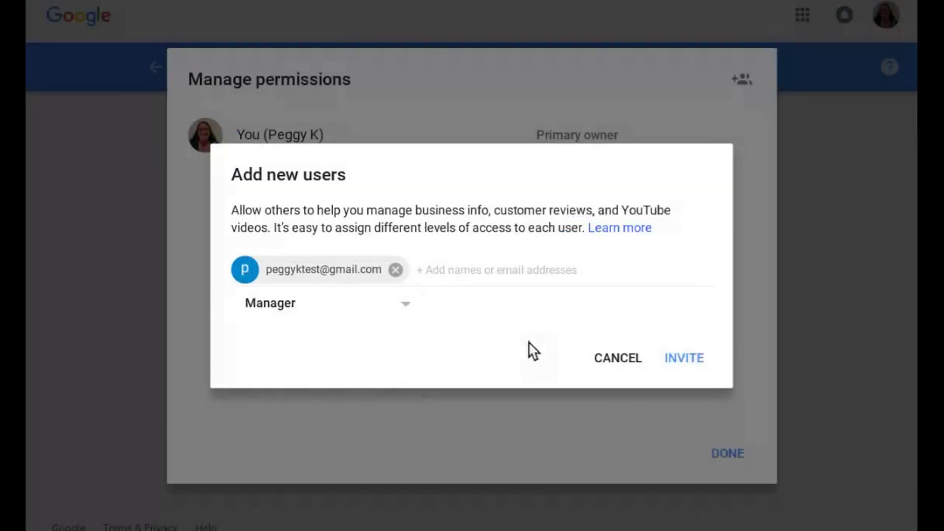
{"action": "left_click", "coordinate": [687, 357]}
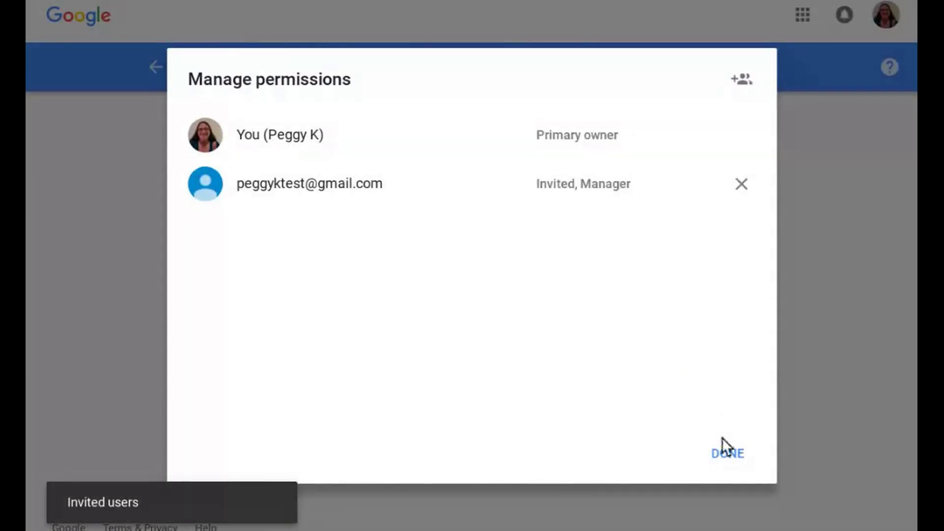
{"action": "left_click", "coordinate": [723, 451]}
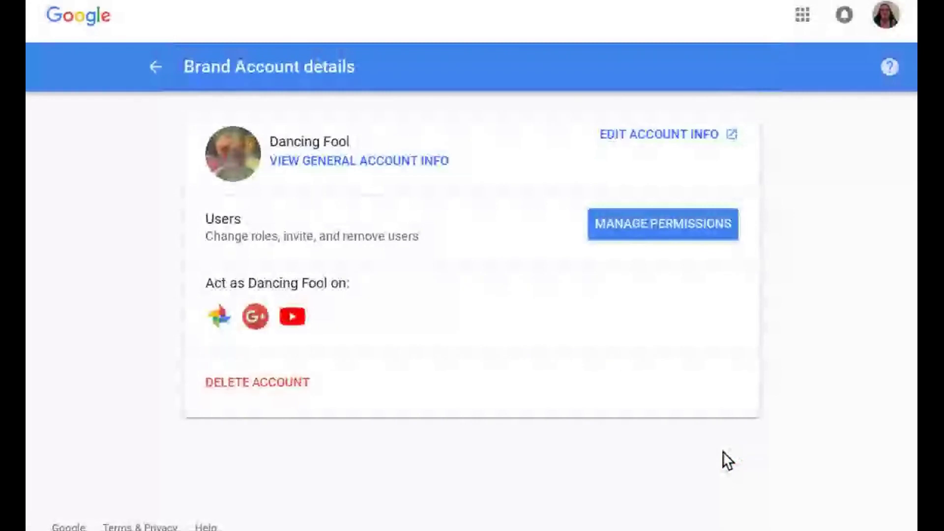
Enlarge the details page and bring up the accounts available on Google+.
{"action": "key", "text": "ctrl+plus"}
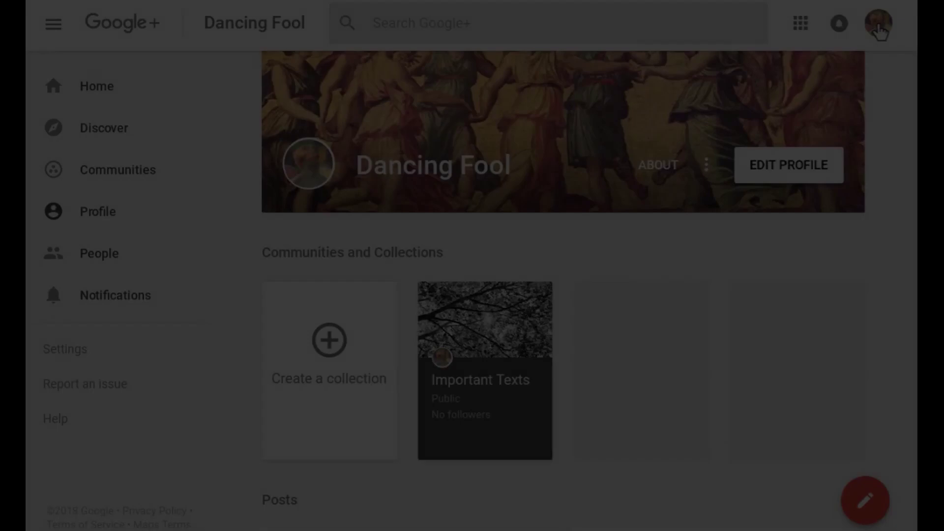
{"action": "left_click", "coordinate": [878, 25]}
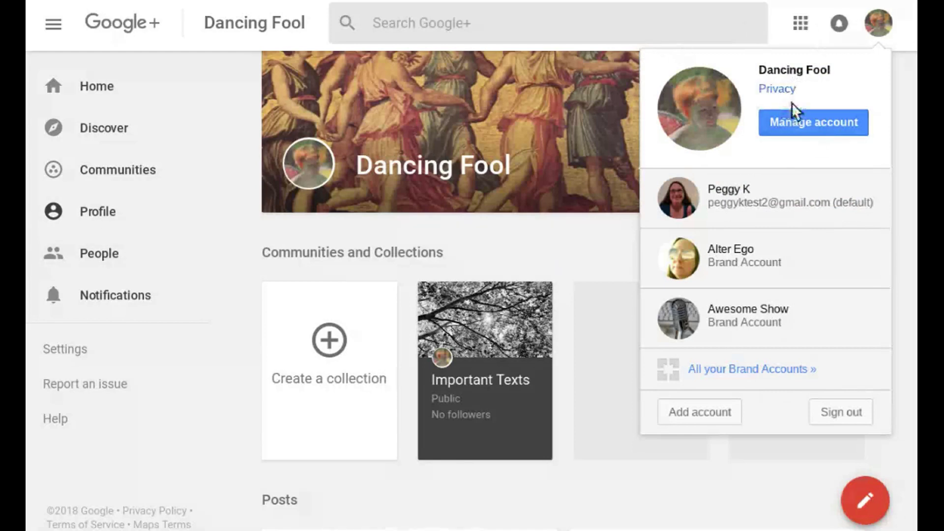
Close the account list and open Dancing Fool's About page.
{"action": "left_click", "coordinate": [879, 22]}
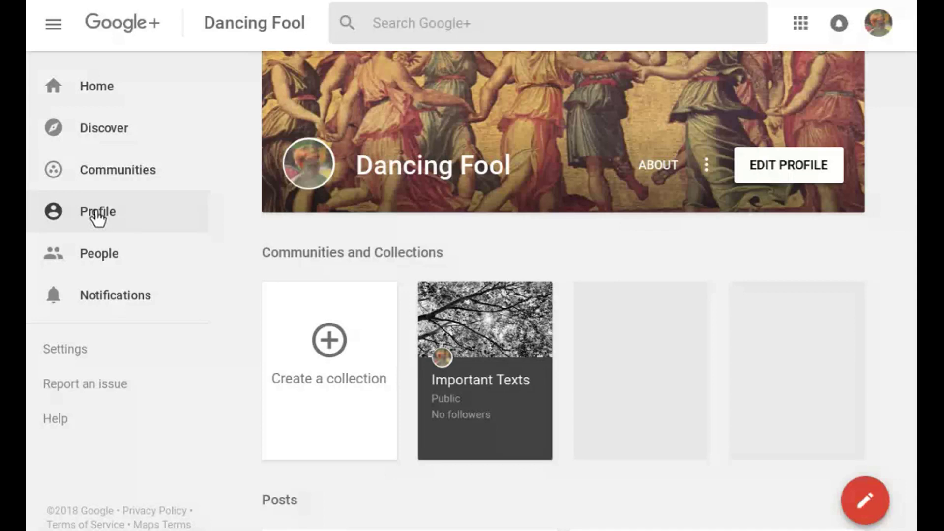
{"action": "left_click", "coordinate": [657, 164]}
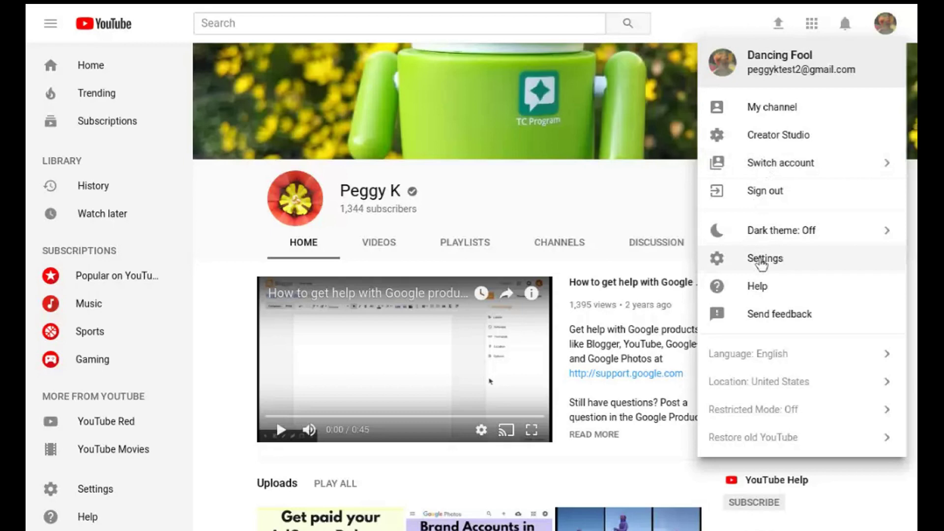
Check Dancing Fool's YouTube account settings, then follow 'Add or remove managers'.
{"action": "left_click", "coordinate": [761, 260]}
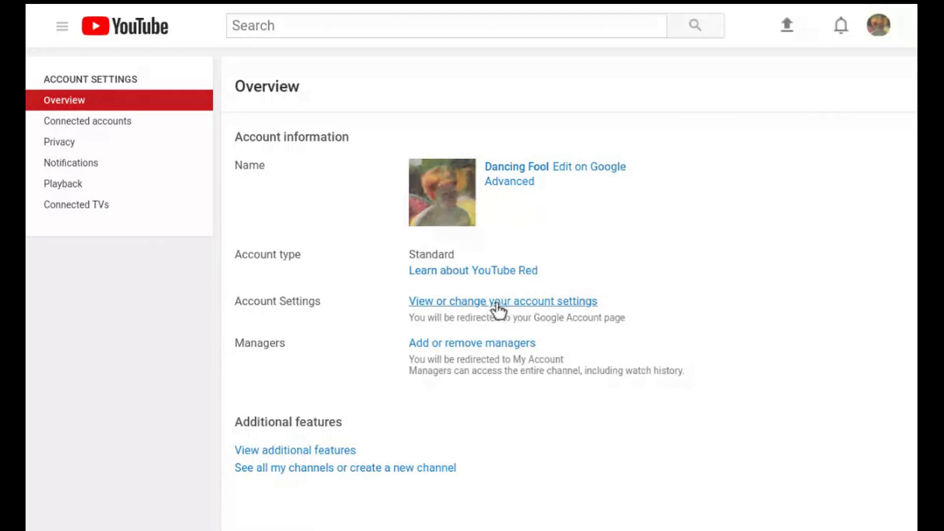
{"action": "left_click", "coordinate": [536, 310]}
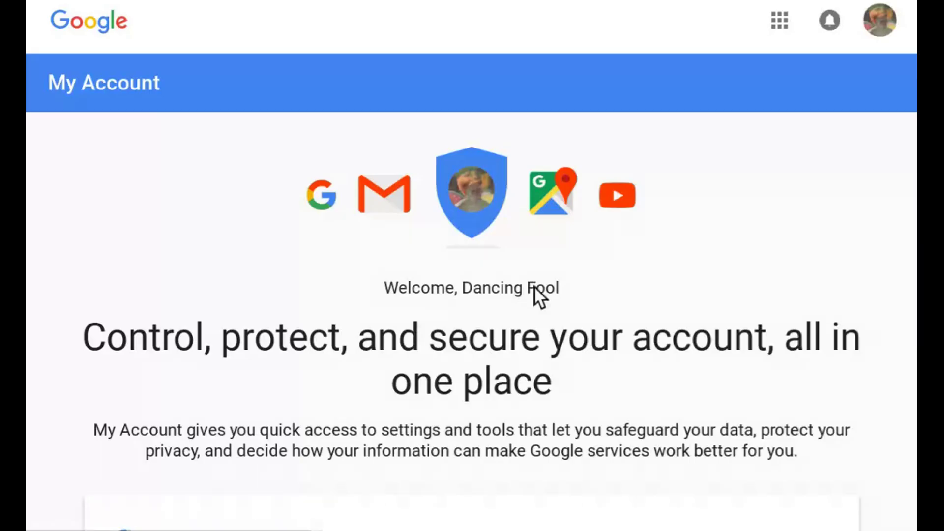
{"action": "key", "text": "alt+Left"}
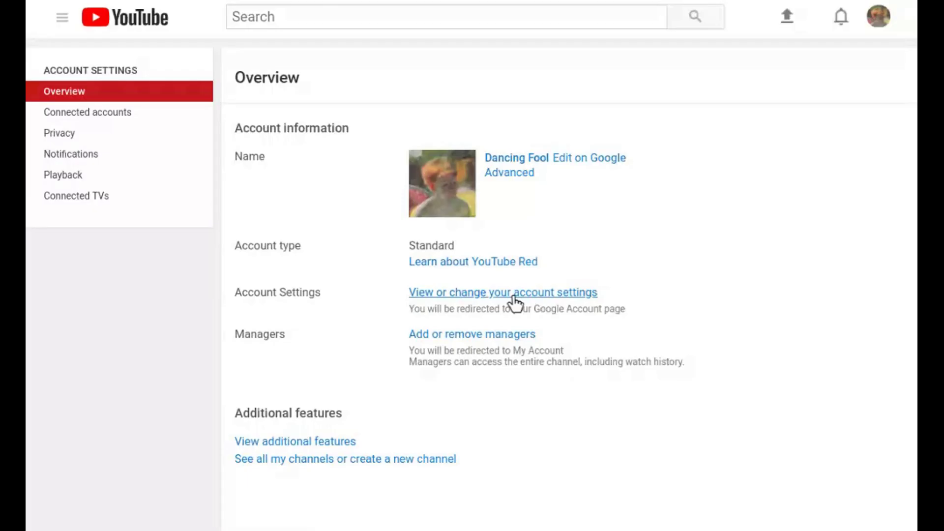
{"action": "left_click", "coordinate": [502, 335]}
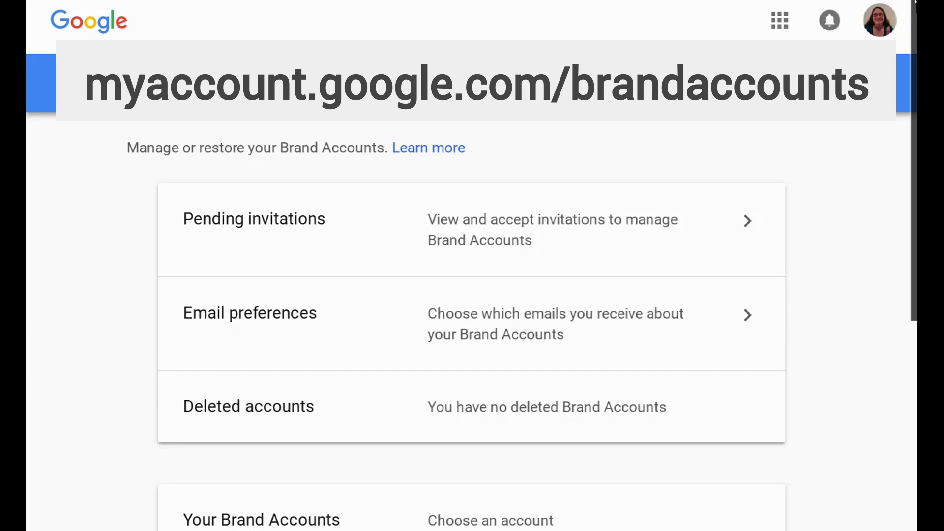
{"action": "scroll", "coordinate": [915, 90], "scroll_direction": "down", "scroll_amount": 6}
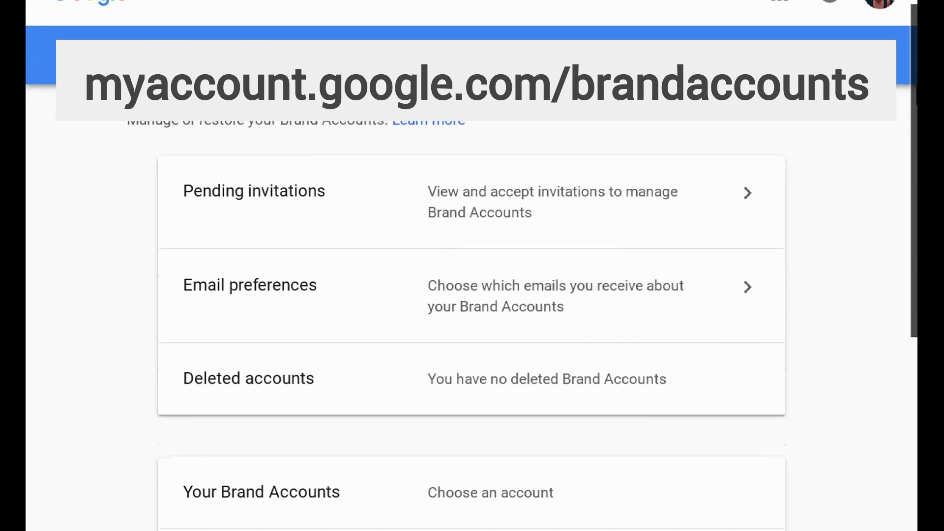